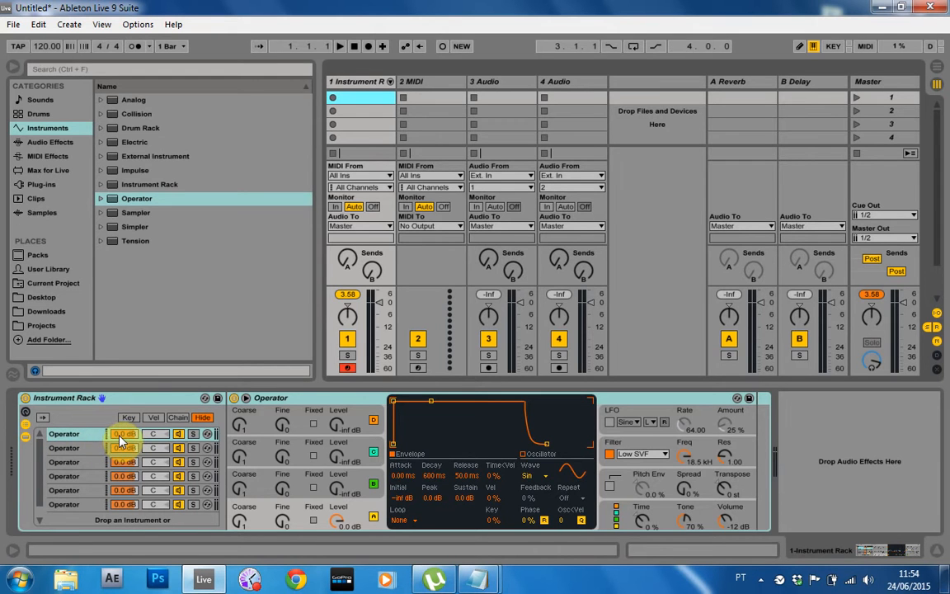
# - Set the first Operator chain's volume to -3.0 dB and copy that value to its five sibling chains
pyautogui.click(71, 437)
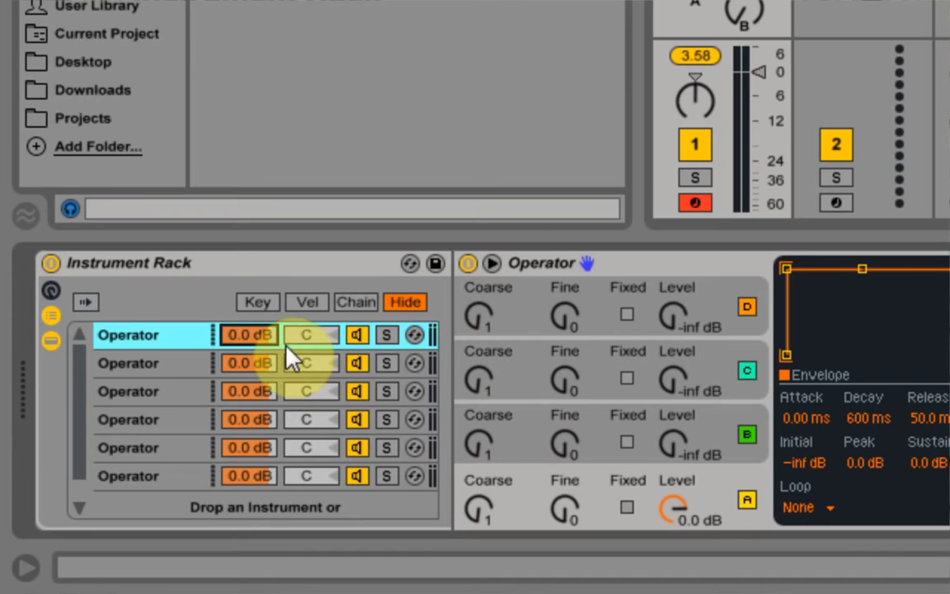
pyautogui.moveTo(253, 339); pyautogui.dragTo(254, 339)
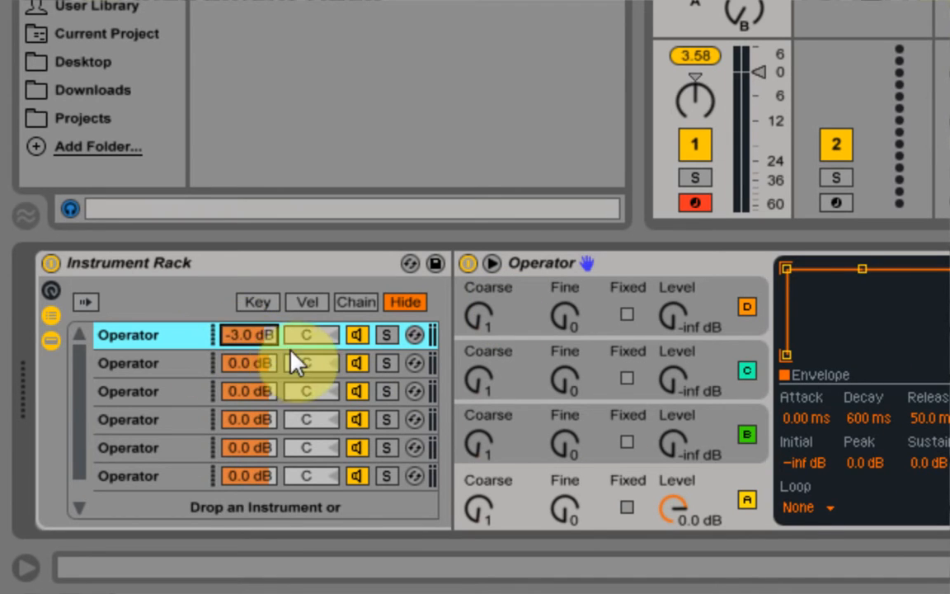
pyautogui.rightClick(246, 339)
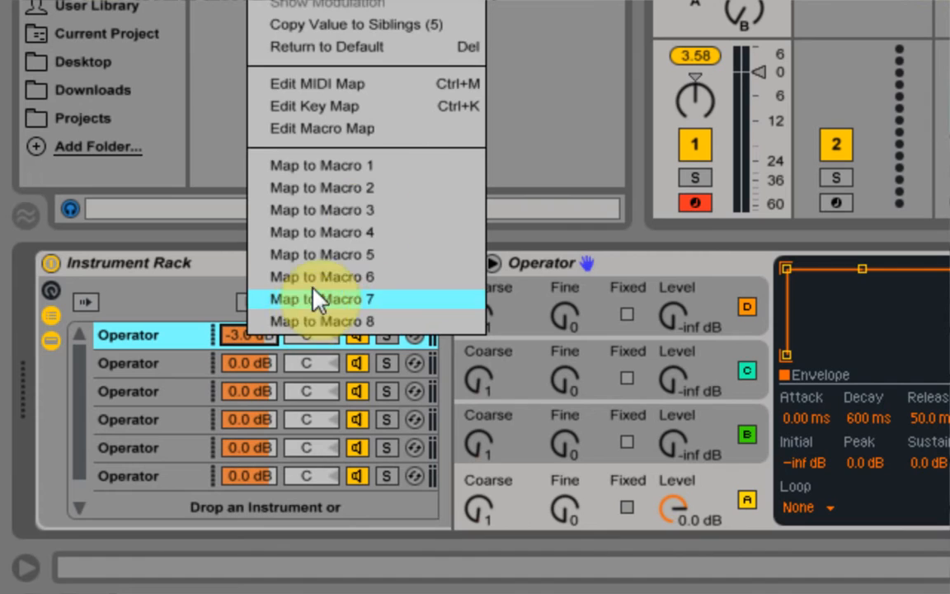
pyautogui.click(392, 41)
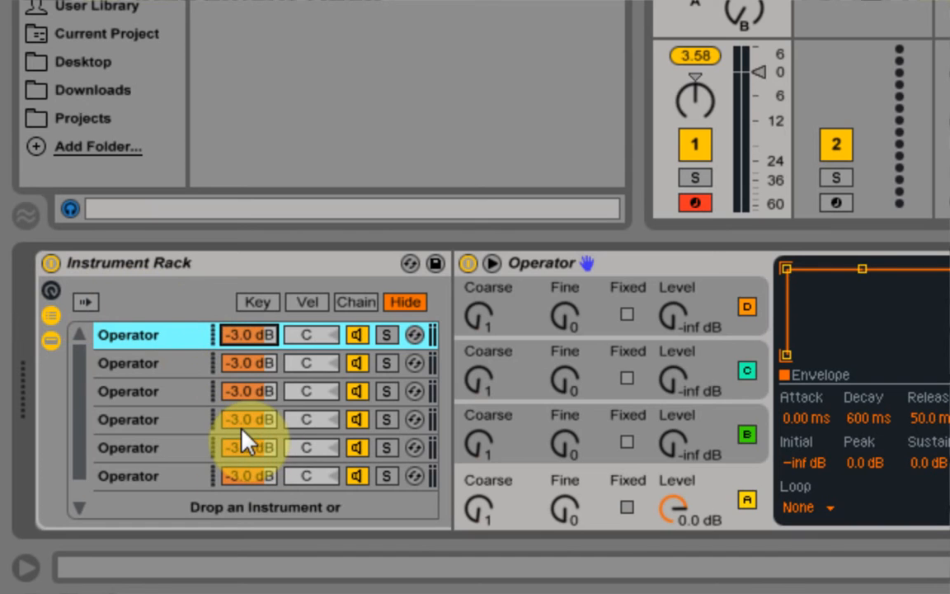
# - Set the fourth Operator chain's volume to 1.6 dB and copy the value to all its sibling chains
pyautogui.moveTo(242, 429)
pyautogui.mouseDown()
pyautogui.moveTo(242, 397)
pyautogui.moveTo(240, 421)
pyautogui.mouseUp()
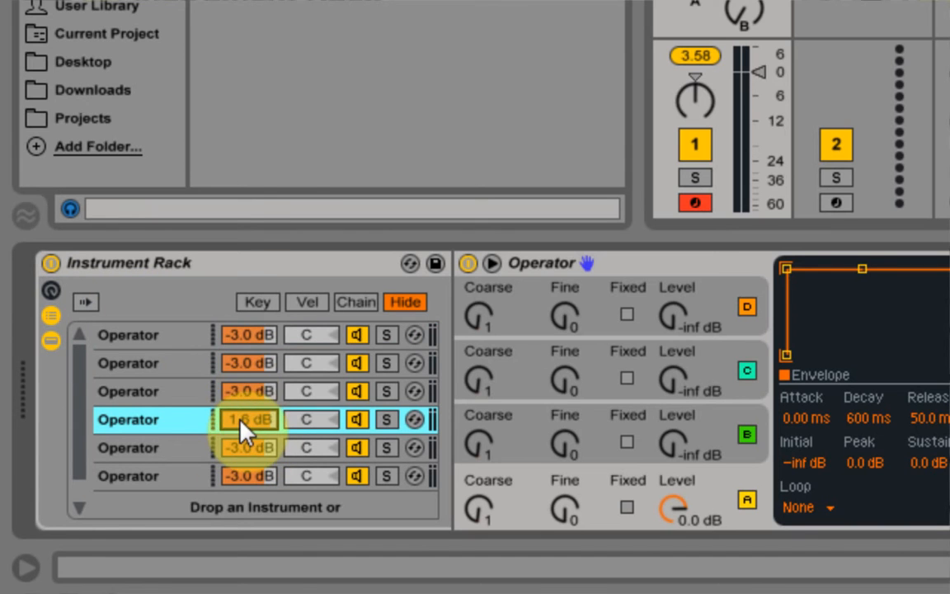
pyautogui.rightClick(242, 418)
pyautogui.click(335, 101)
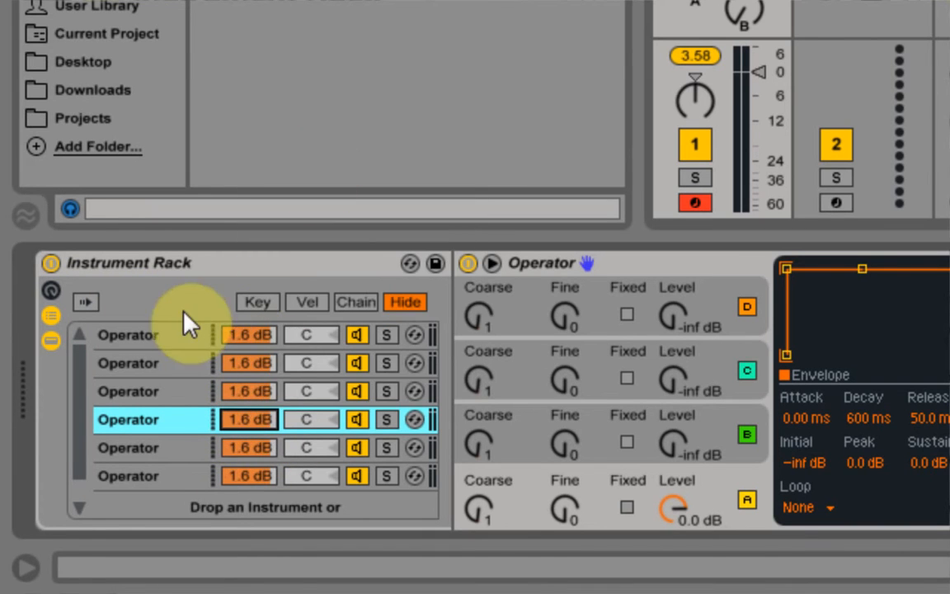
# - Show the Instrument Rack's macro controls and map the first Operator chain's volume to Macro 1
pyautogui.click(51, 291)
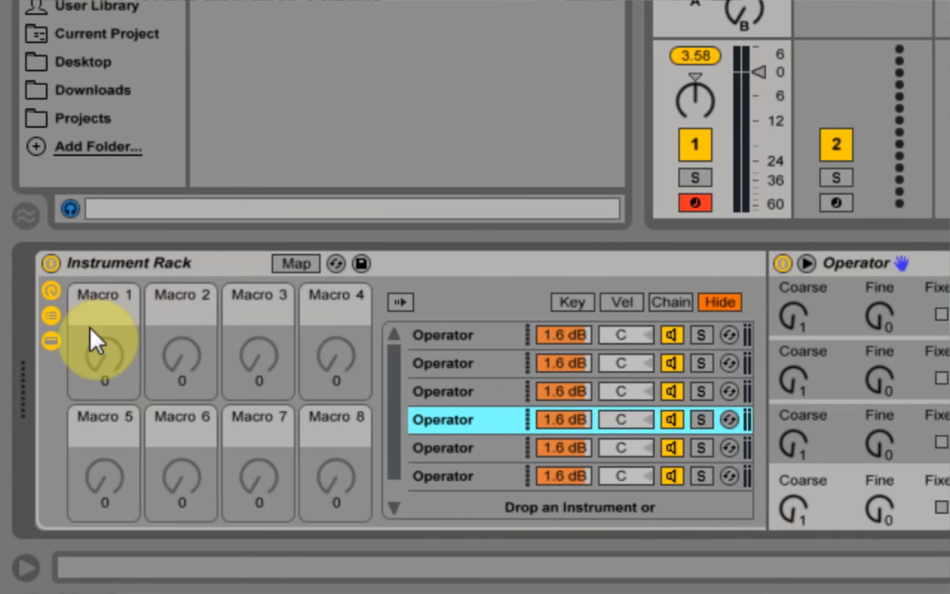
pyautogui.click(562, 336)
pyautogui.rightClick(563, 351)
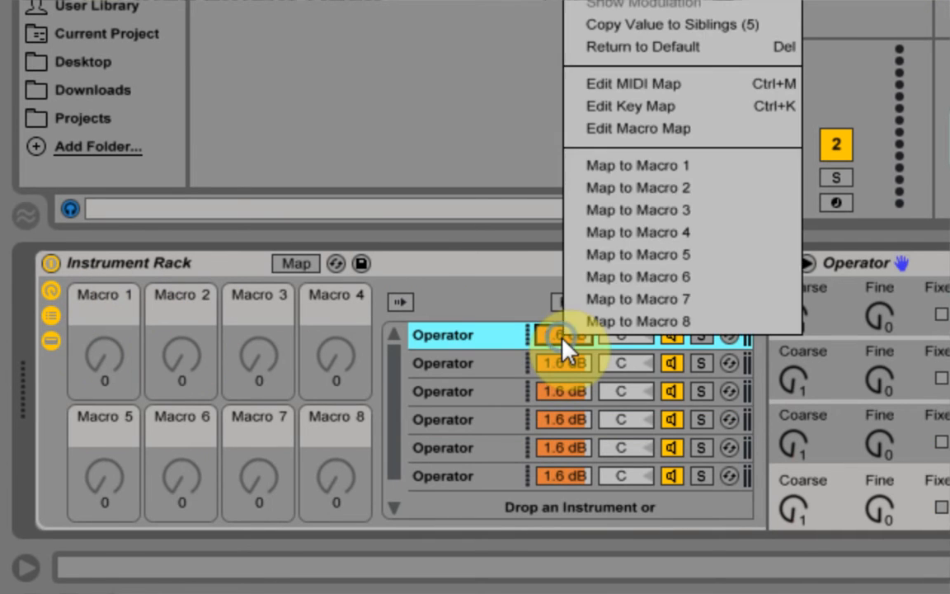
pyautogui.click(631, 165)
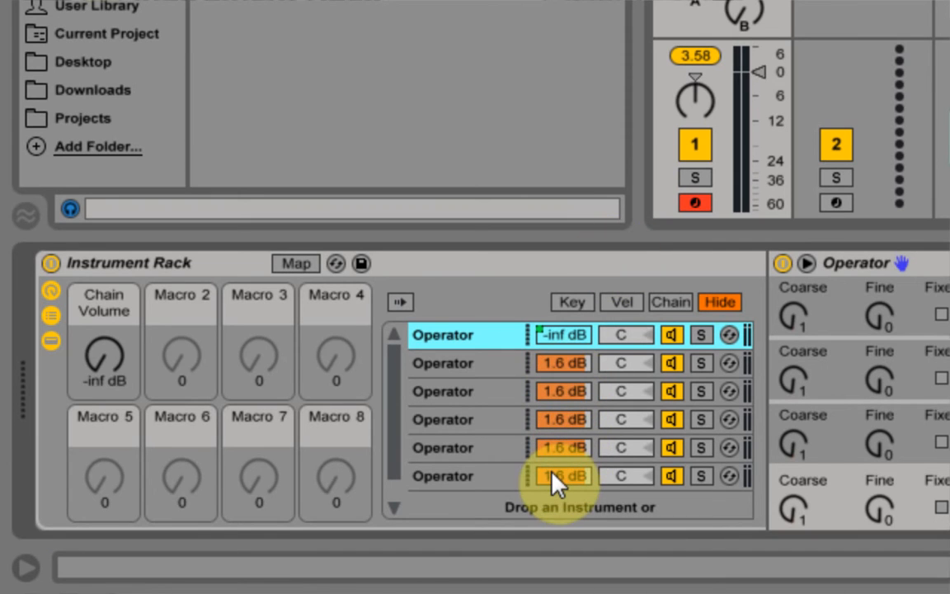
# - Extend the first chain's volume mapping to all five siblings and set the Chain Volume macro to about -13.5 dB
pyautogui.click(566, 335)
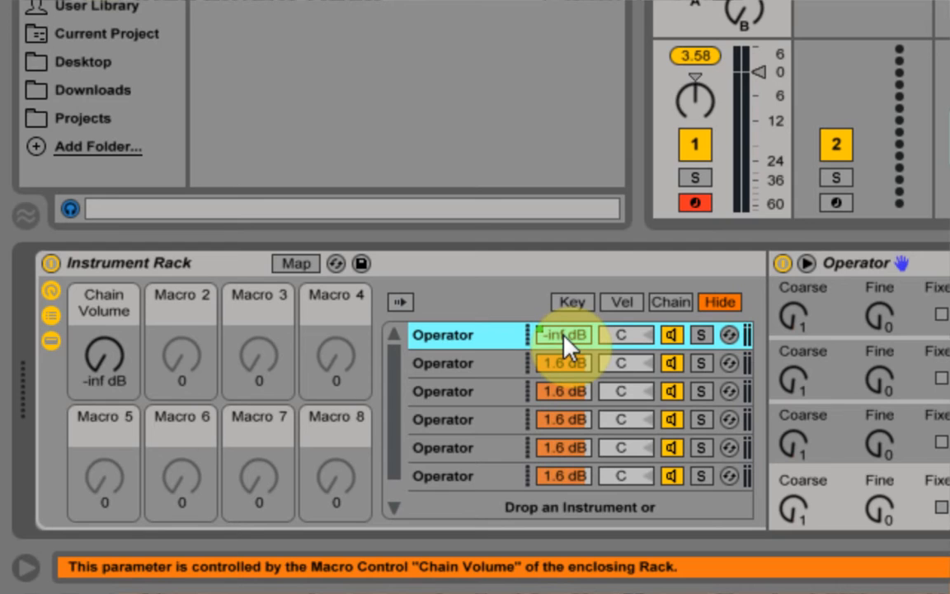
pyautogui.rightClick(566, 335)
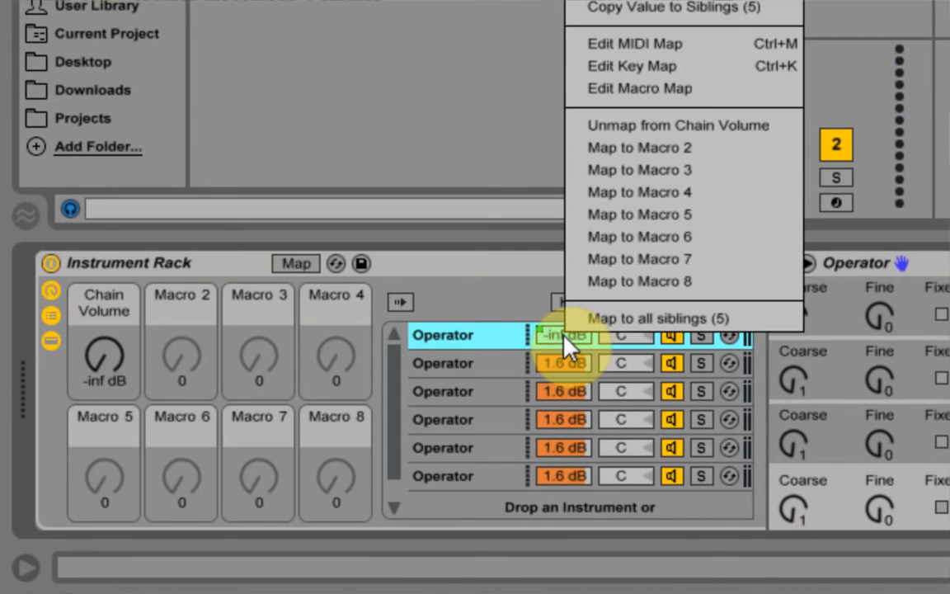
pyautogui.click(719, 321)
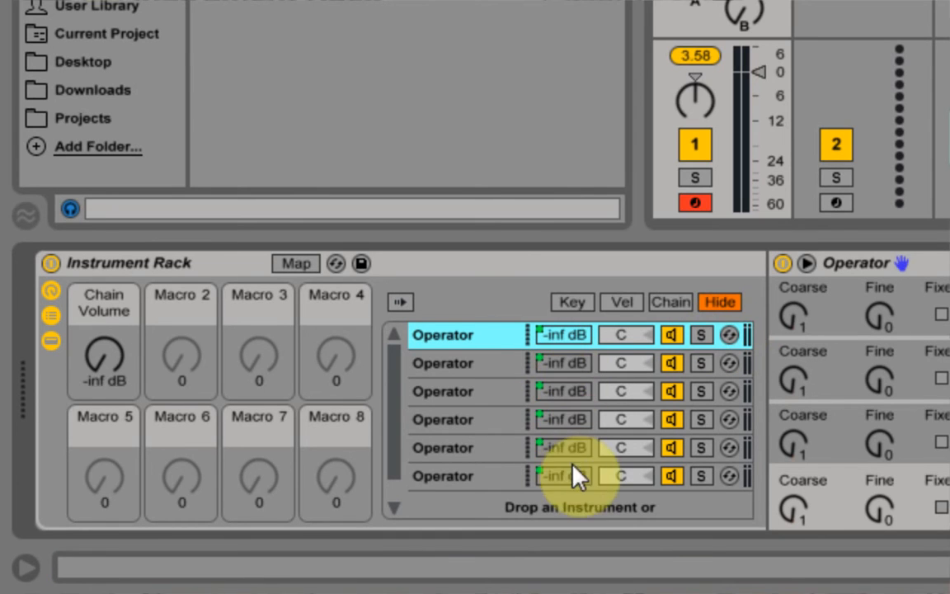
pyautogui.moveTo(105, 356)
pyautogui.mouseDown()
pyautogui.moveTo(105, 313)
pyautogui.moveTo(100, 365)
pyautogui.mouseUp()
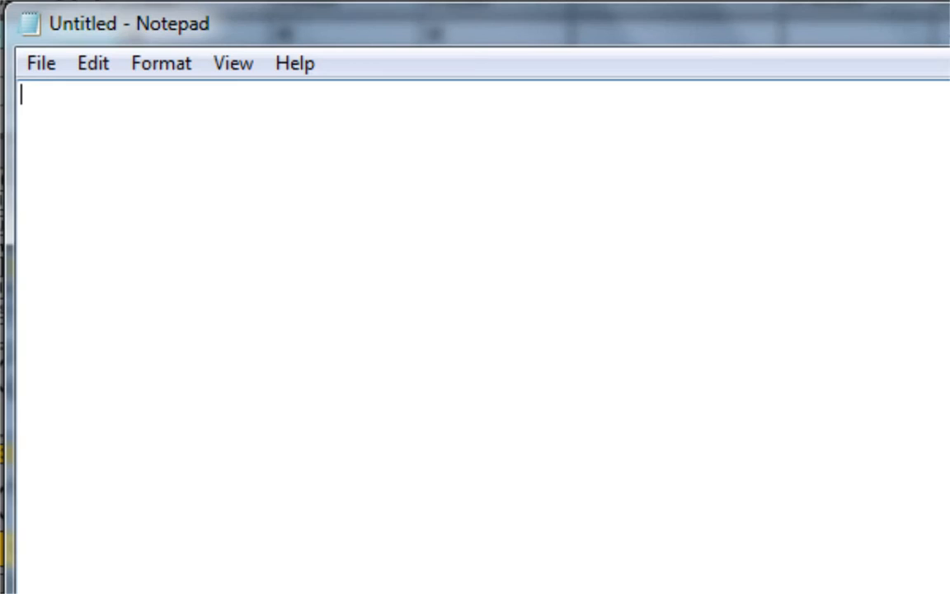
# - Switch to Notepad and write the line "-EnableMapToSiblings=1" in the empty document
pyautogui.write('-EnableMa')
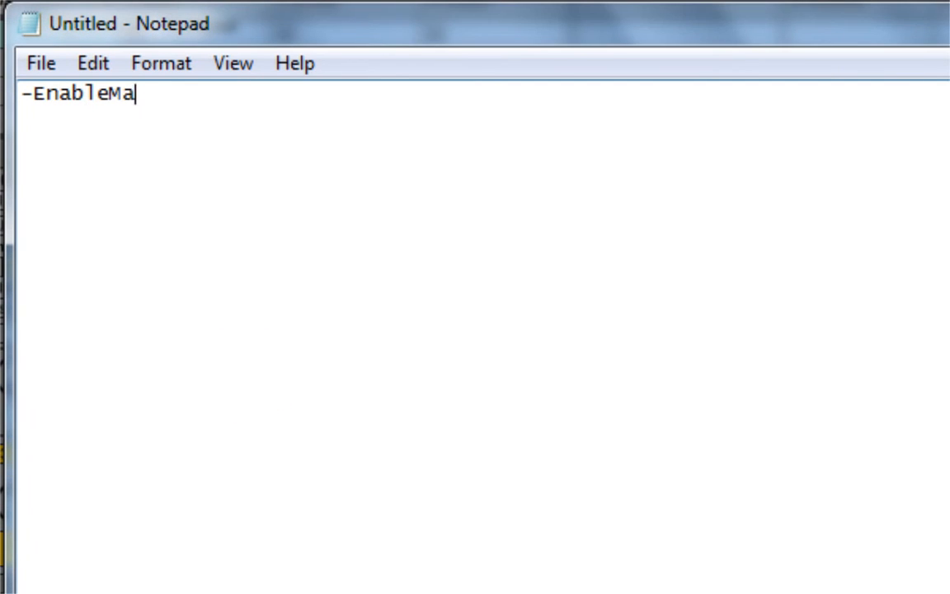
pyautogui.write('pToS')
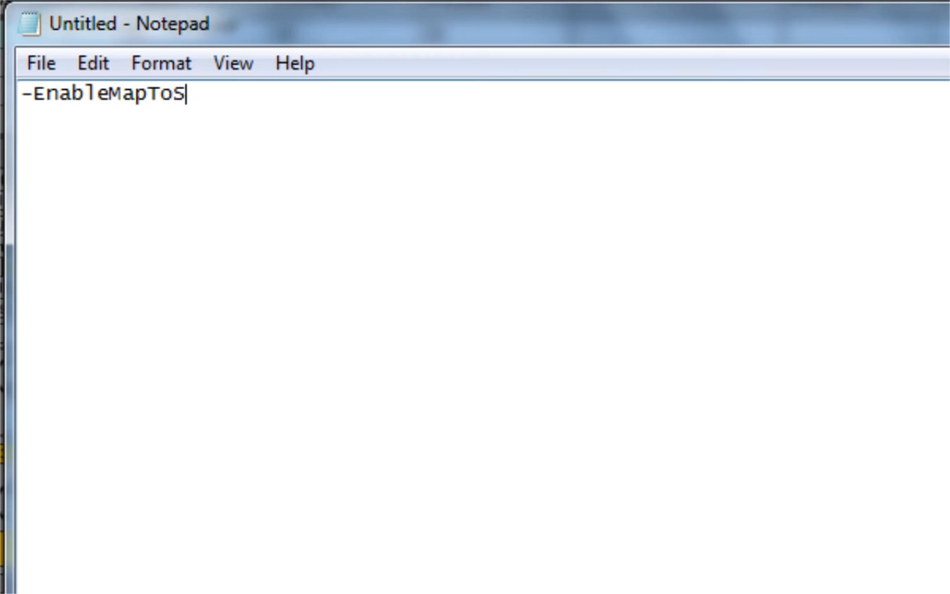
pyautogui.write('iblings')
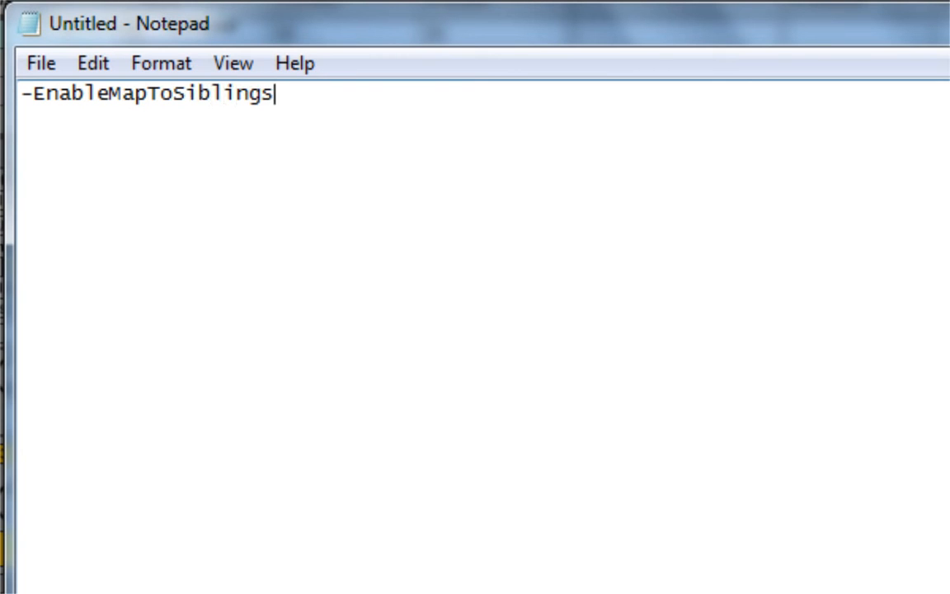
pyautogui.write('=1')
# - Save the Notepad document as a text file named Options.txt
pyautogui.click(45, 62)
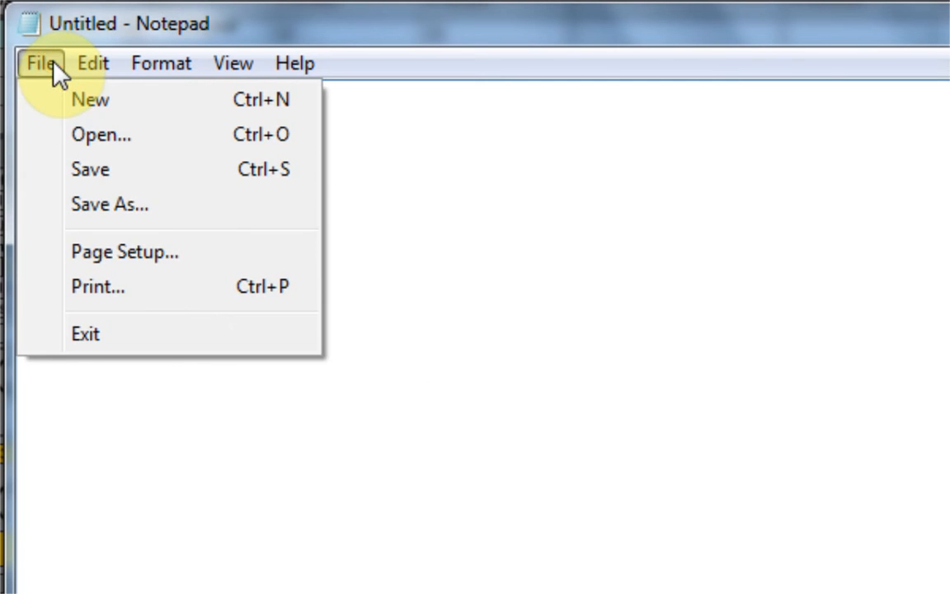
pyautogui.click(124, 217)
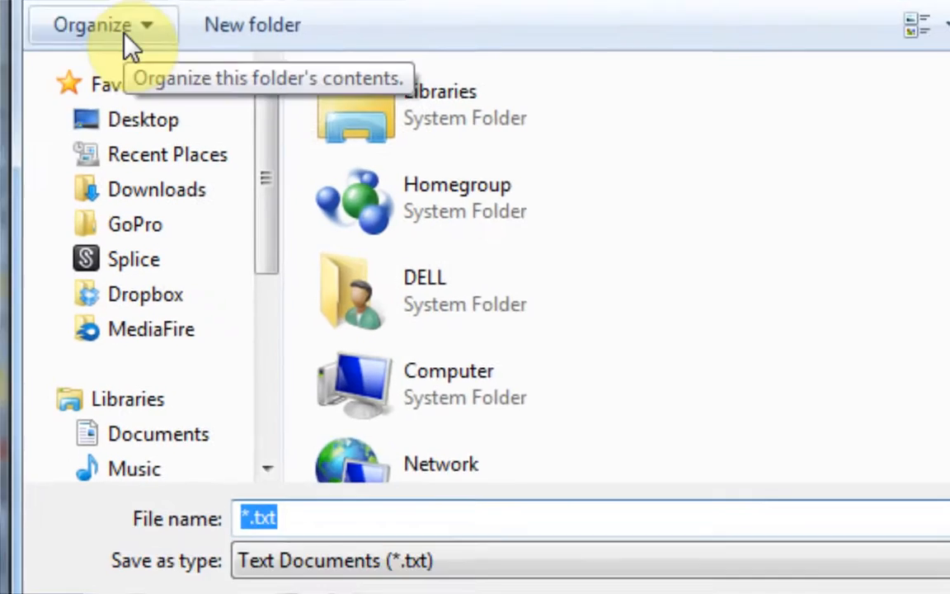
pyautogui.moveTo(250, 515); pyautogui.dragTo(231, 516)
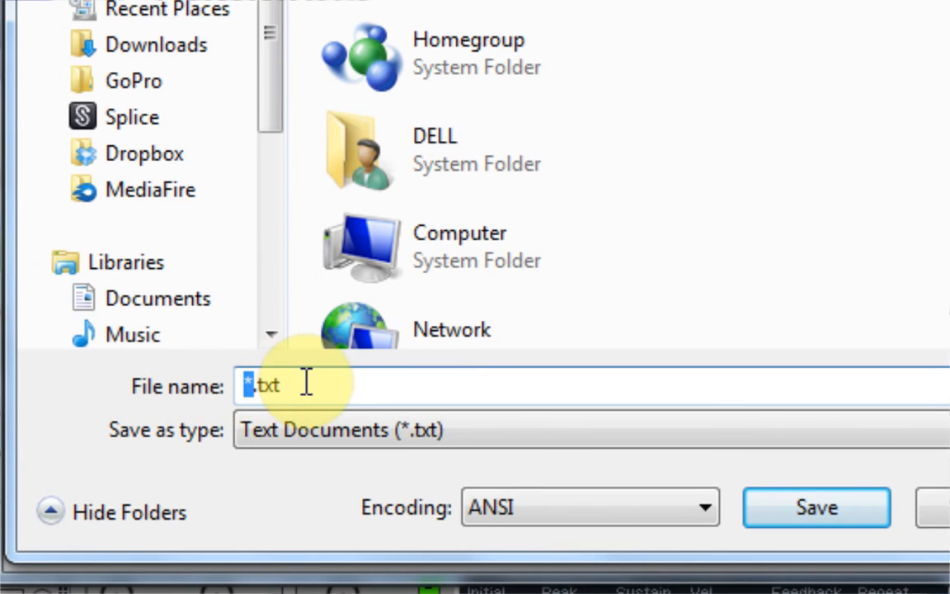
pyautogui.write('Options')
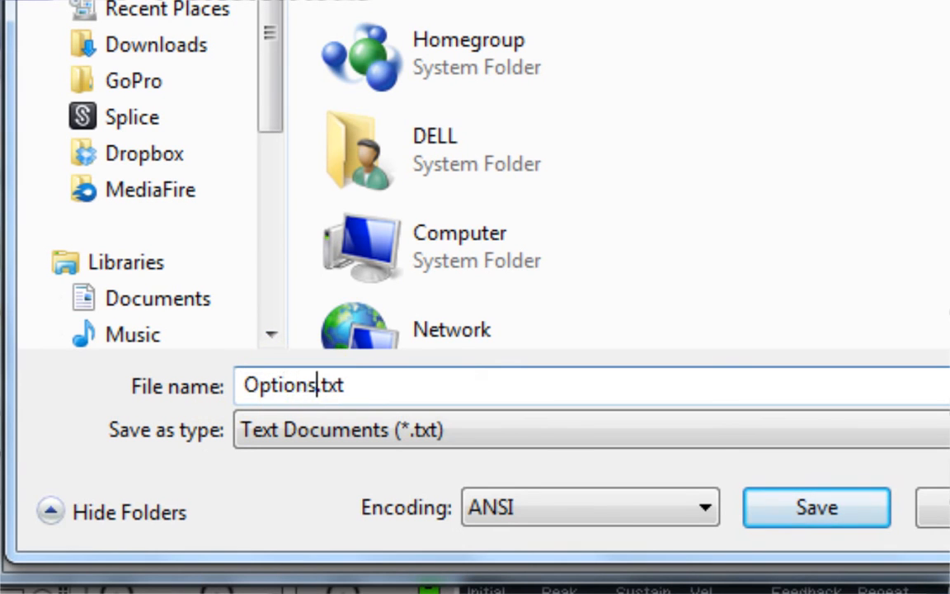
pyautogui.click(841, 510)
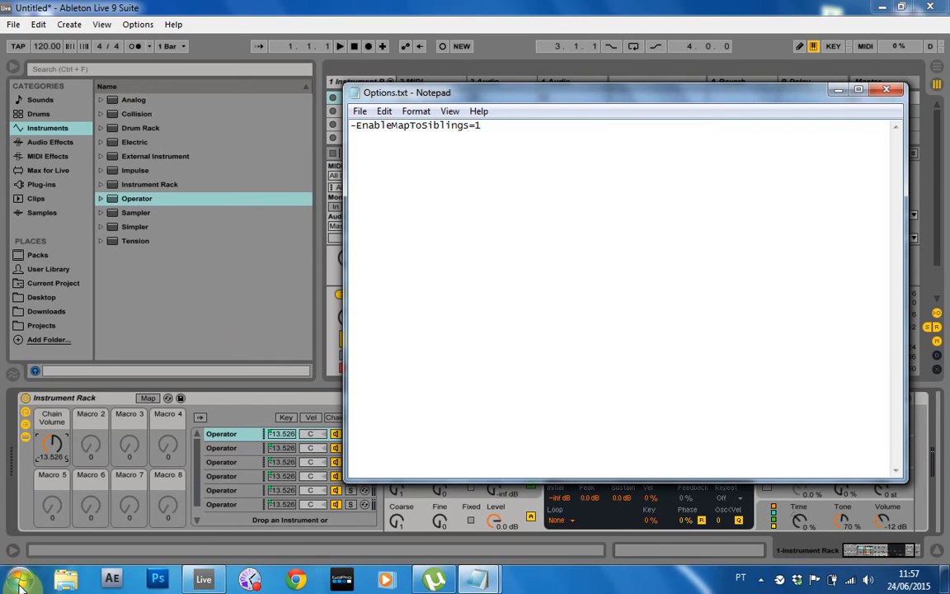
# - Find and launch the Windows Run dialog, then use it to open the %appdata% folder
pyautogui.press('super')
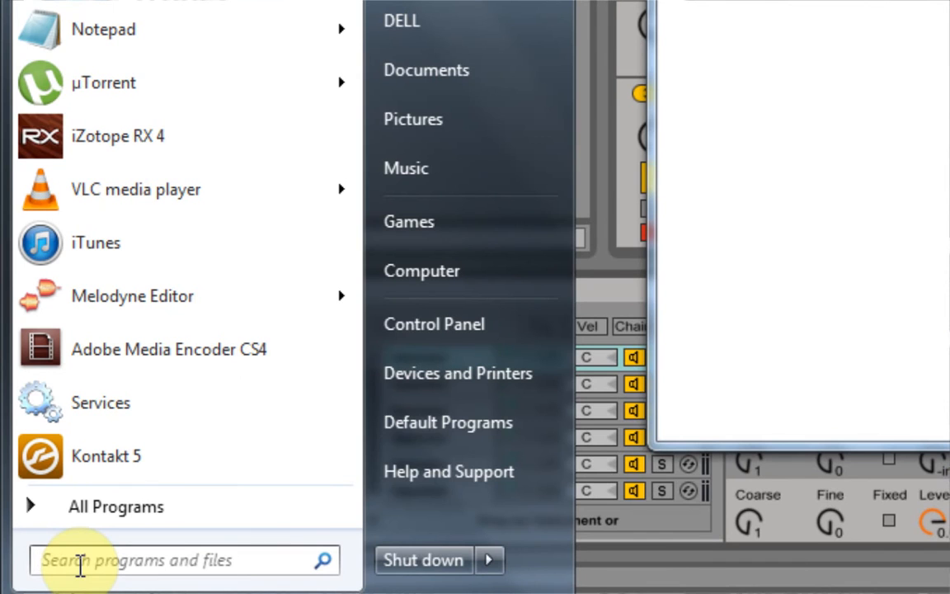
pyautogui.write('run')
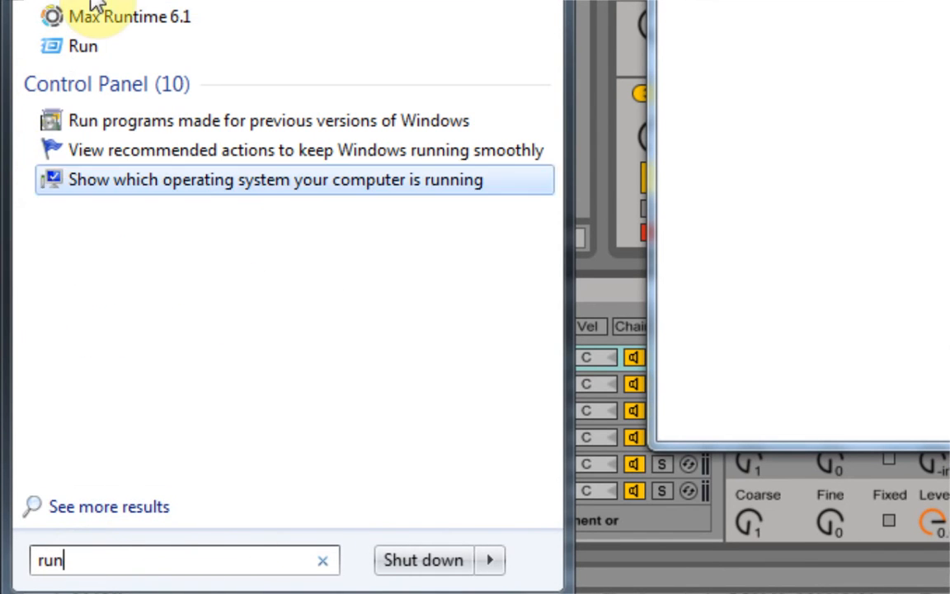
pyautogui.click(79, 50)
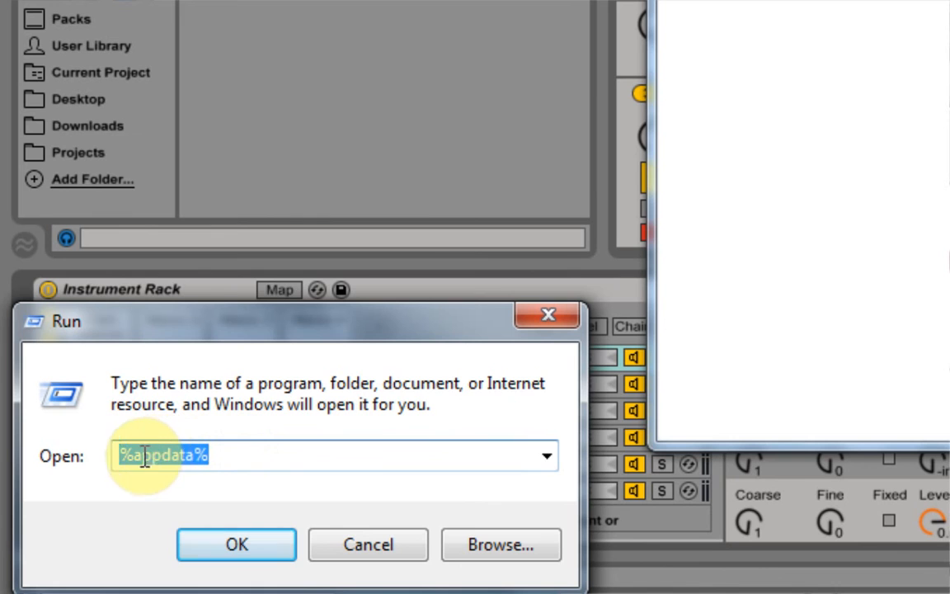
pyautogui.click(118, 456)
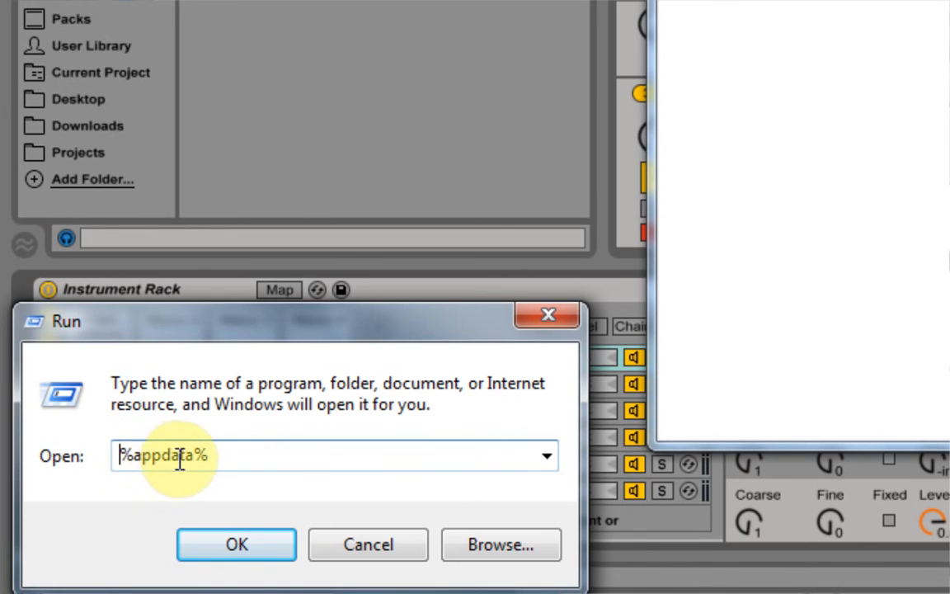
pyautogui.click(244, 550)
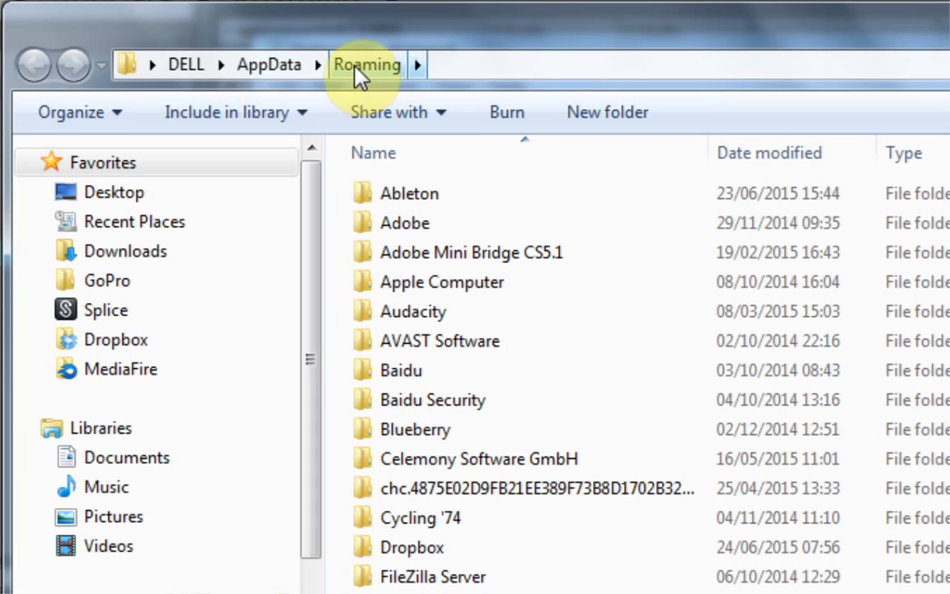
# - Open the Preferences folder of Live 9.1.10 inside the Ableton folder
pyautogui.doubleClick(386, 198)
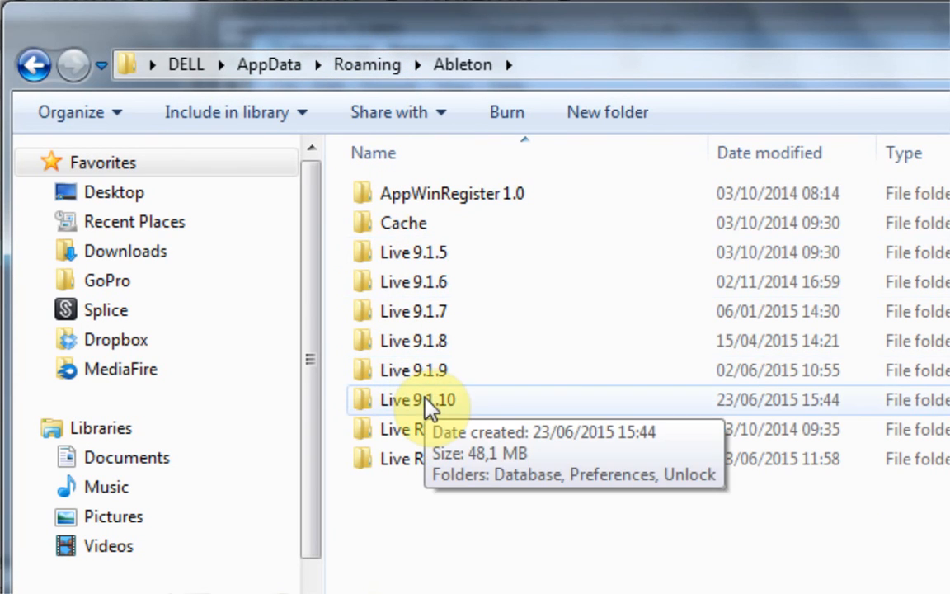
pyautogui.doubleClick(381, 405)
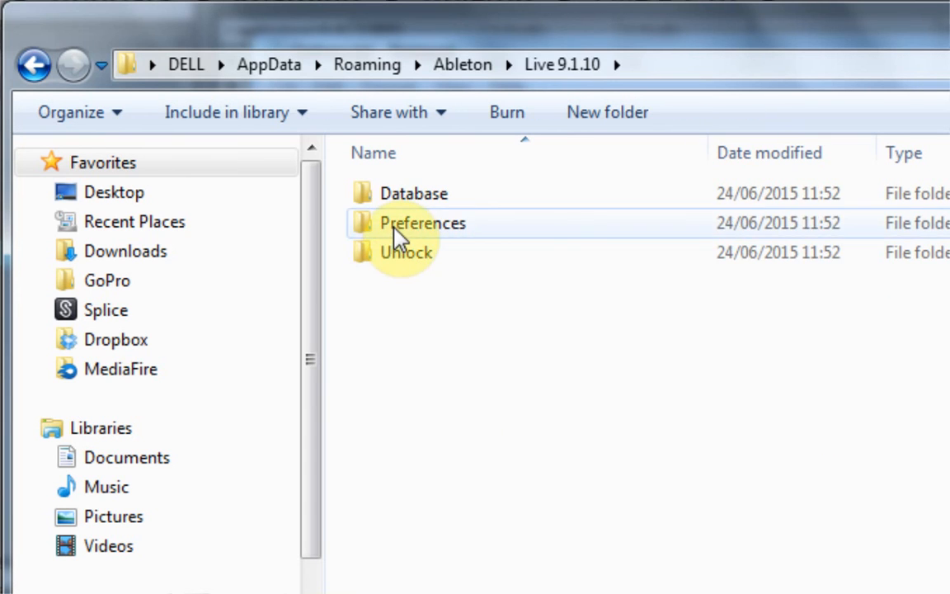
pyautogui.doubleClick(395, 229)
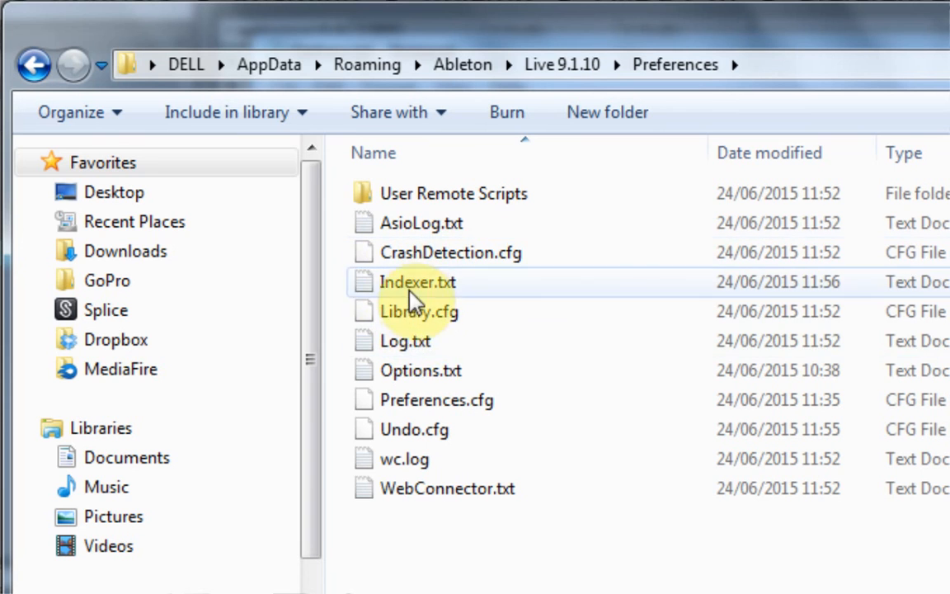